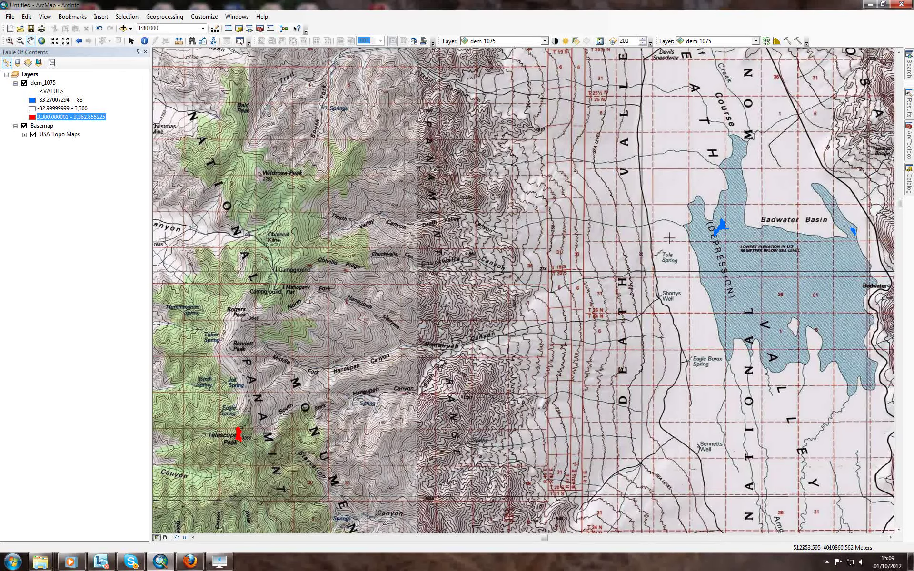
Step: Begin a new point shapefile named highest in the Geog1075_prac2 folder
left_click(909, 180)
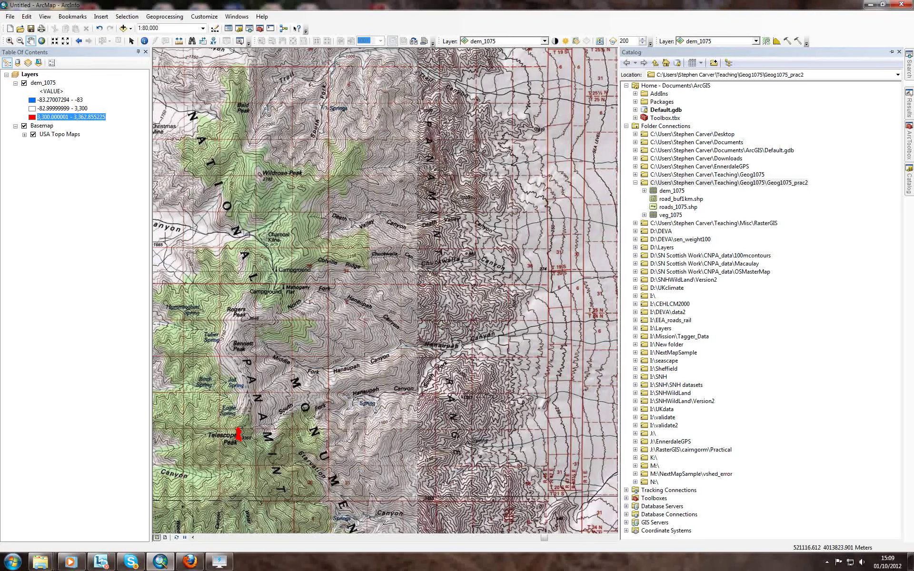
right_click(777, 183)
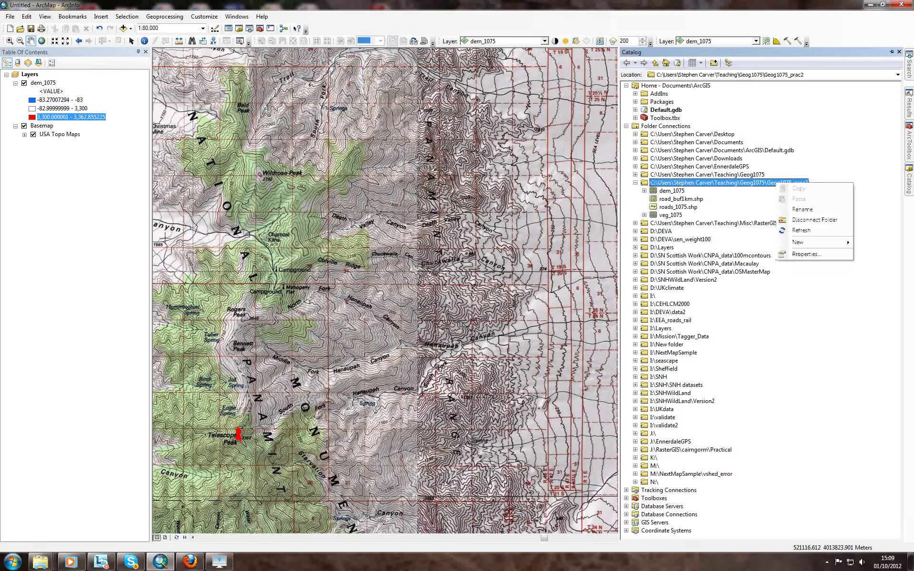
mouse_move(805, 242)
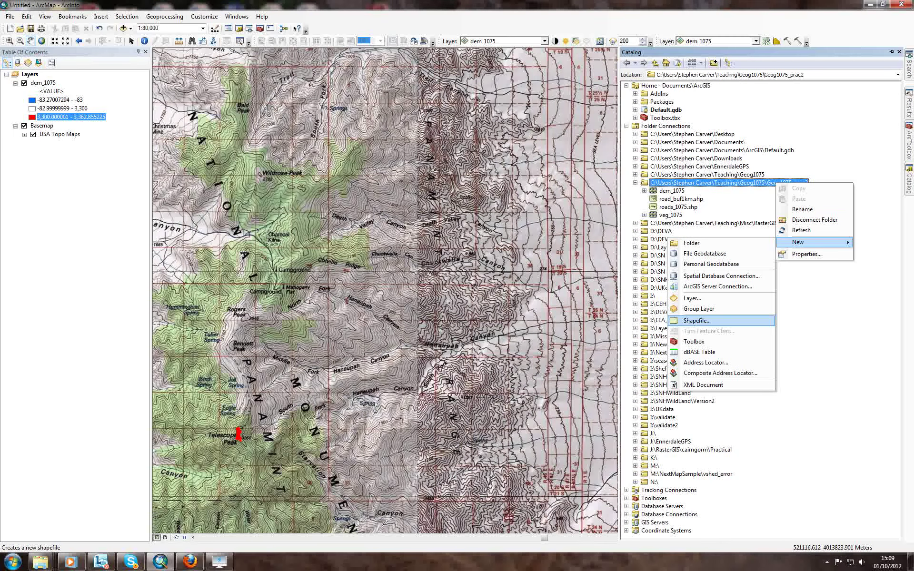
left_click(697, 320)
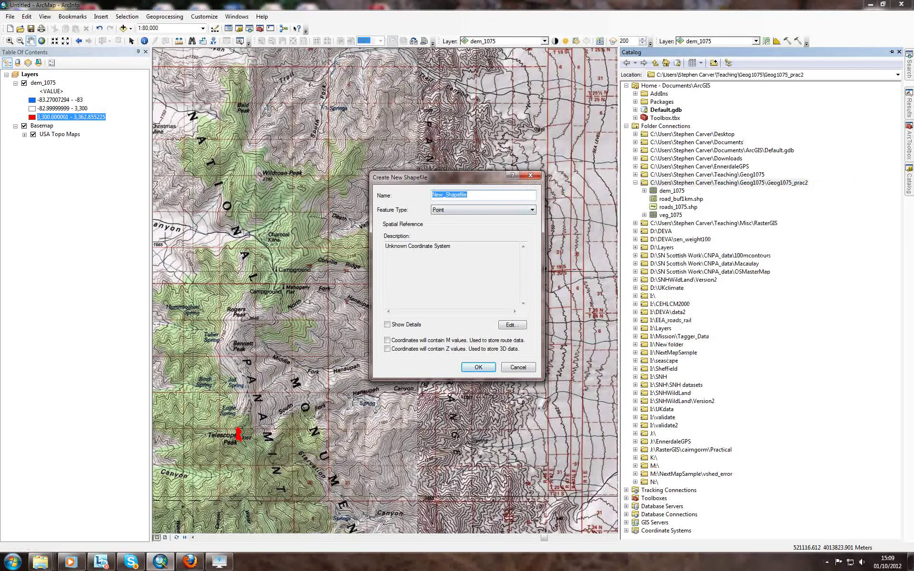
type("highest")
Step: Import the coordinate system of dem_1075 for the highest shapefile and create it
left_click(512, 325)
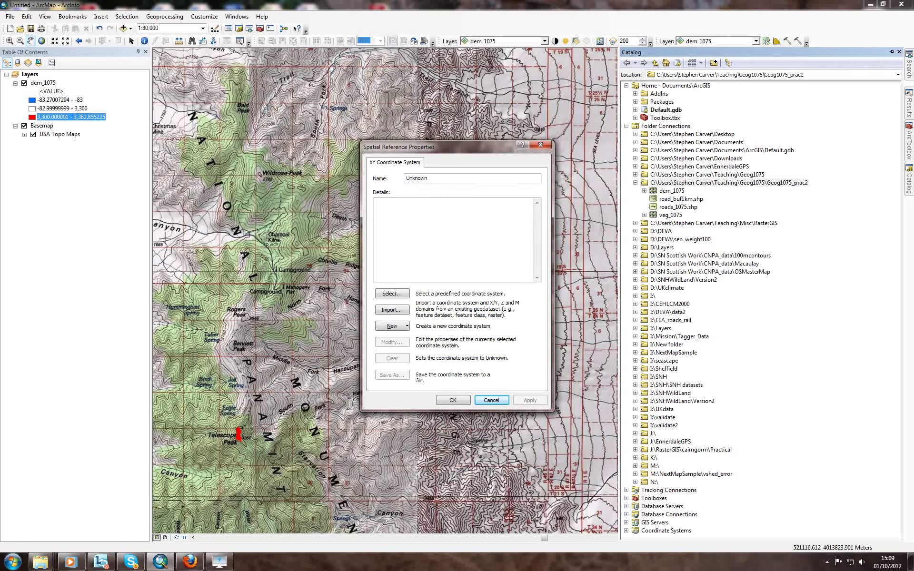
left_click(392, 310)
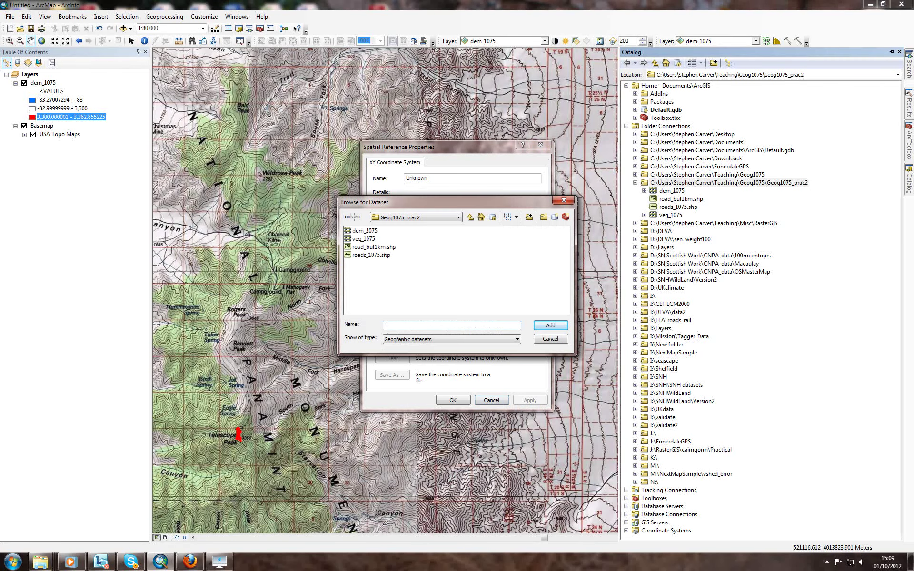
left_click(363, 231)
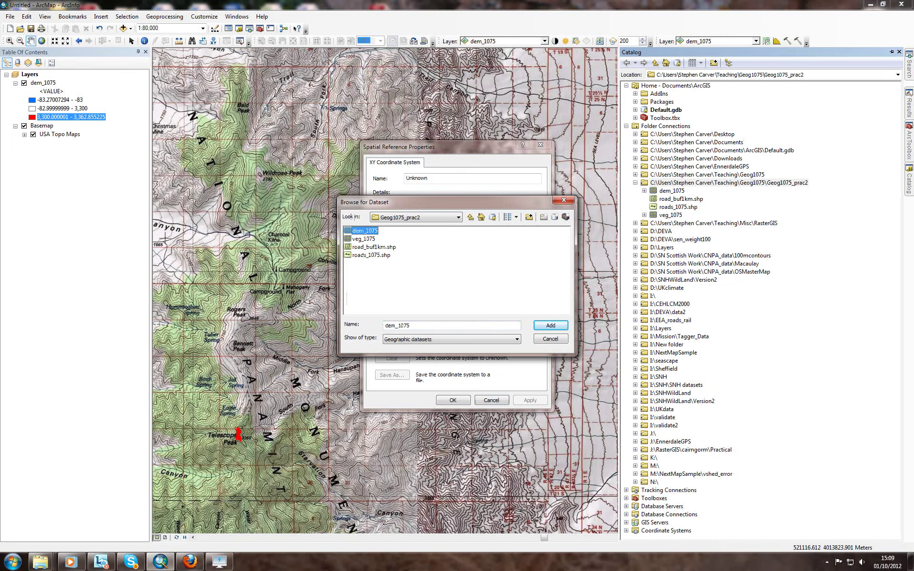
key("Return")
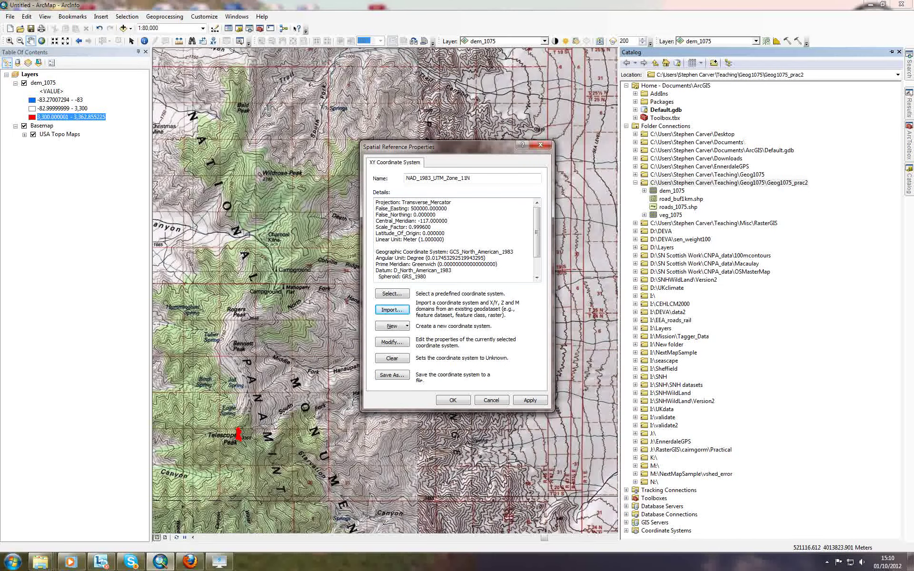
key("Return")
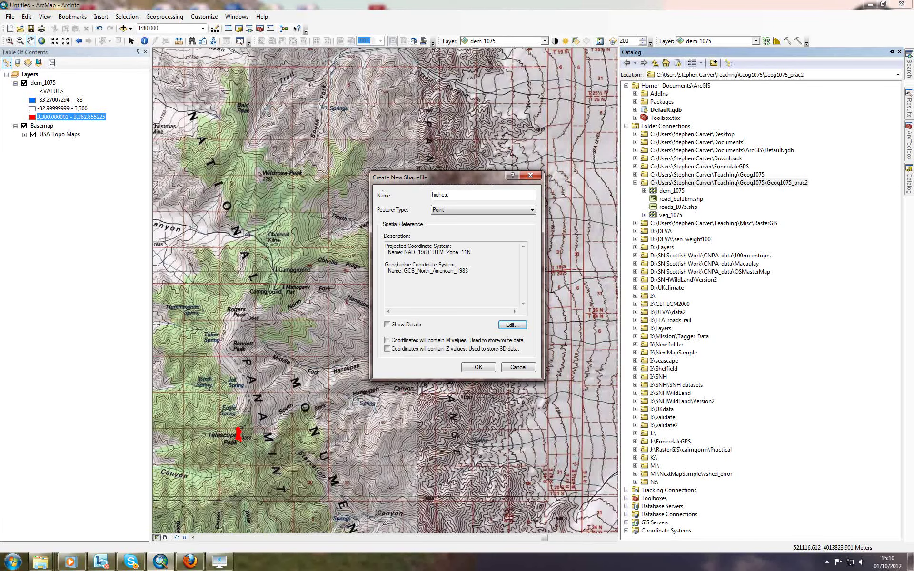
key("Return")
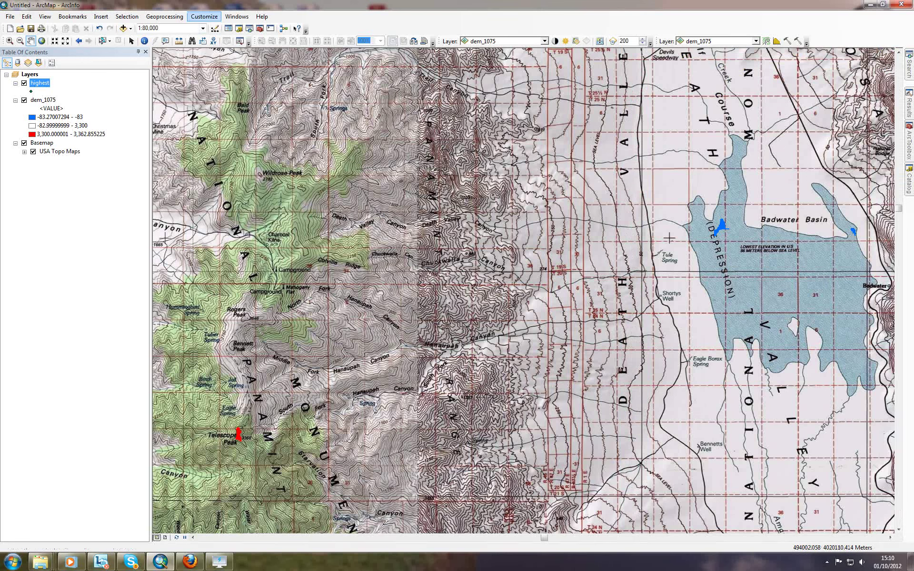
Step: Display the Editor toolbar and start an edit session on the highest layer
left_click(204, 16)
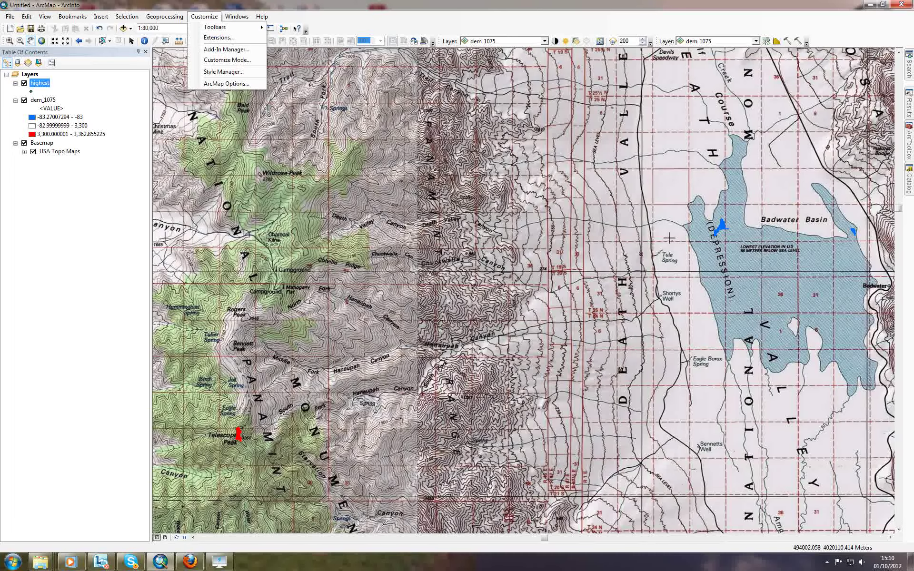
mouse_move(219, 26)
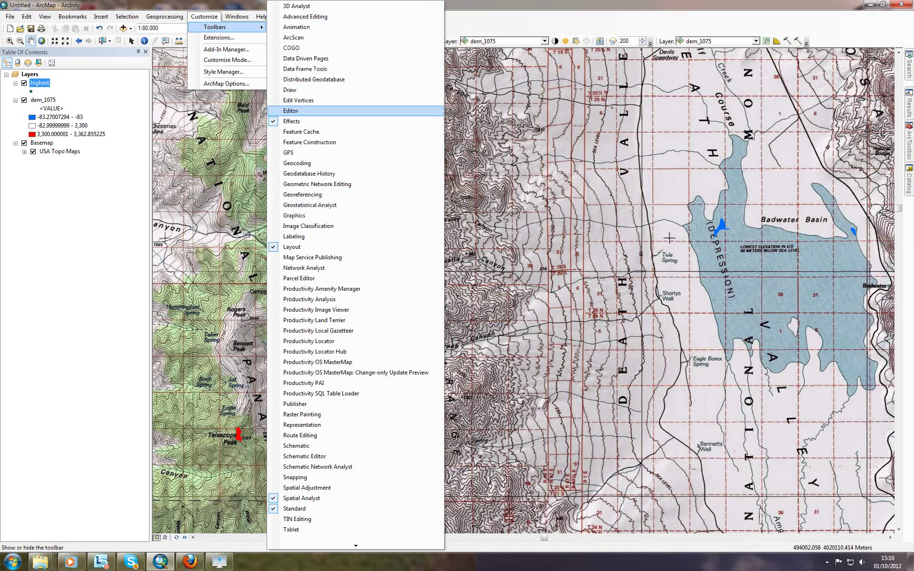
left_click(304, 110)
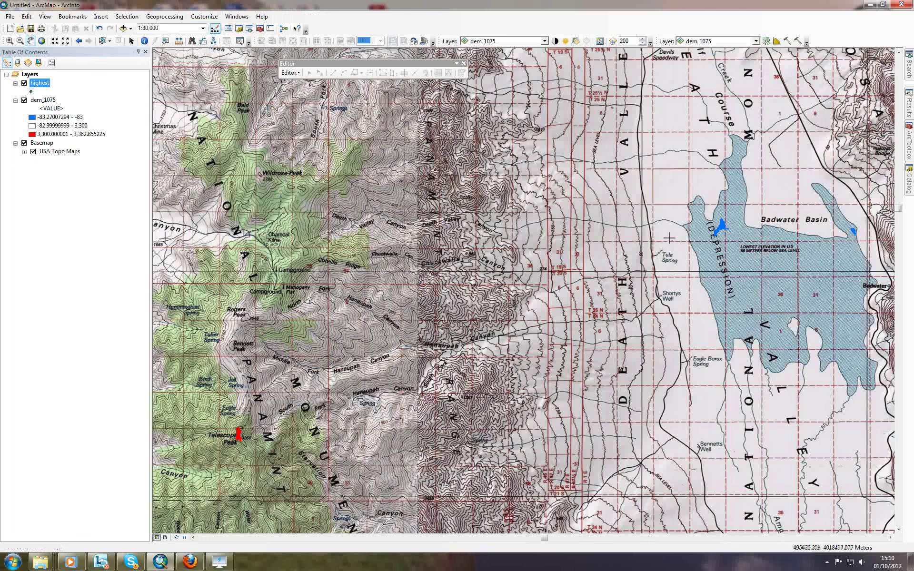
left_click(290, 72)
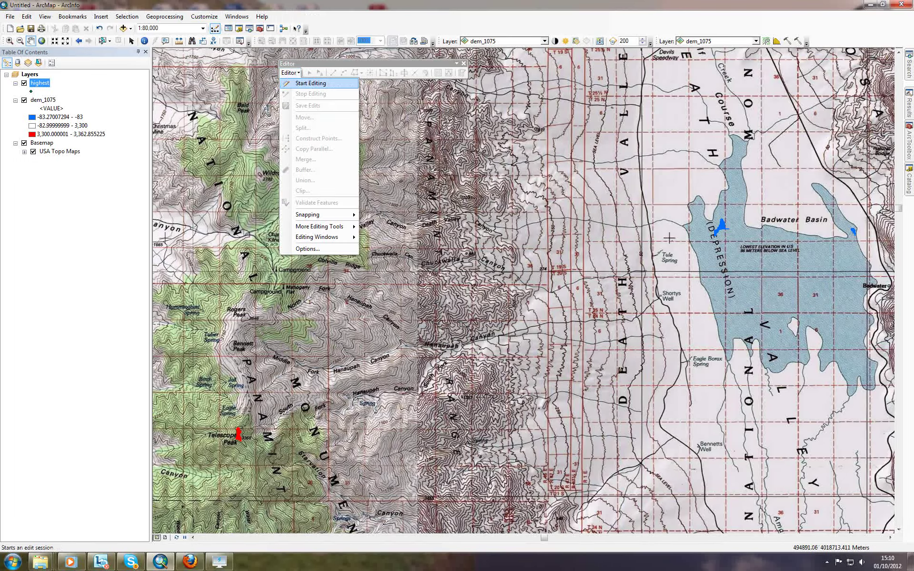
left_click(311, 84)
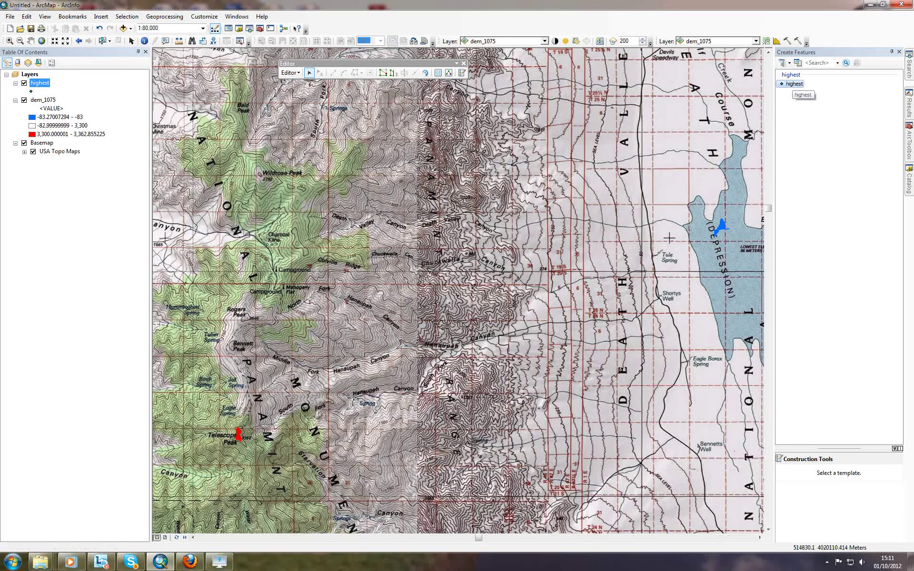
Step: Place a highest point on the red area at Telescope Peak, then end the edit session and save the edits
left_click(794, 83)
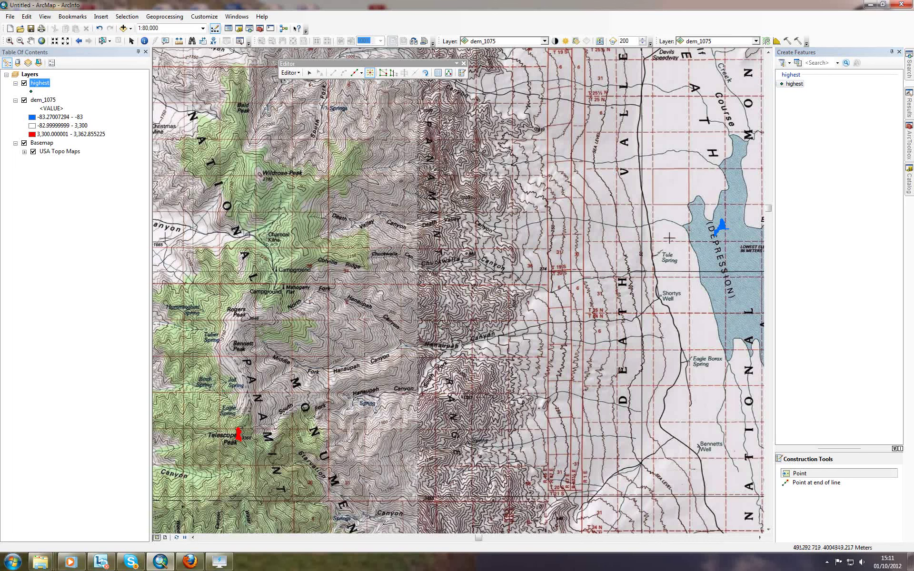
left_click(239, 435)
left_click(289, 72)
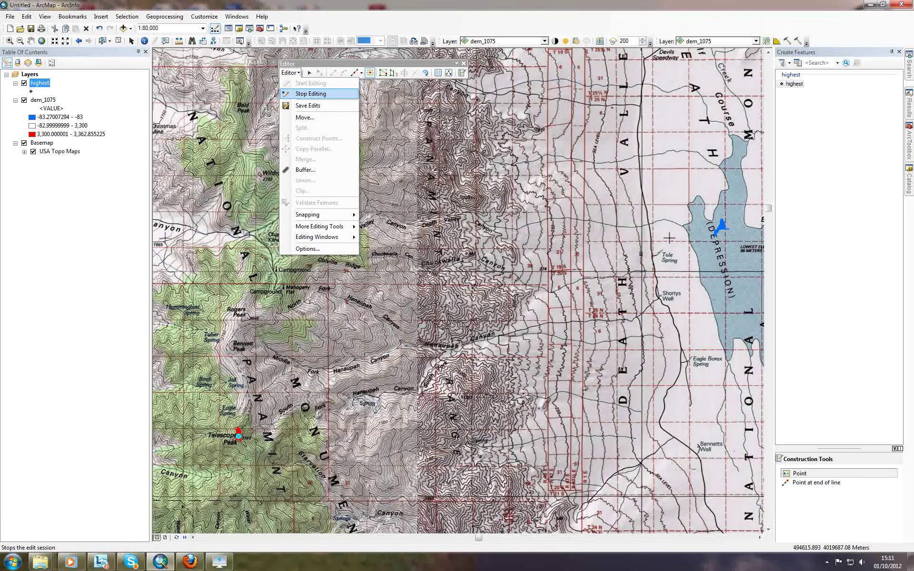
left_click(311, 94)
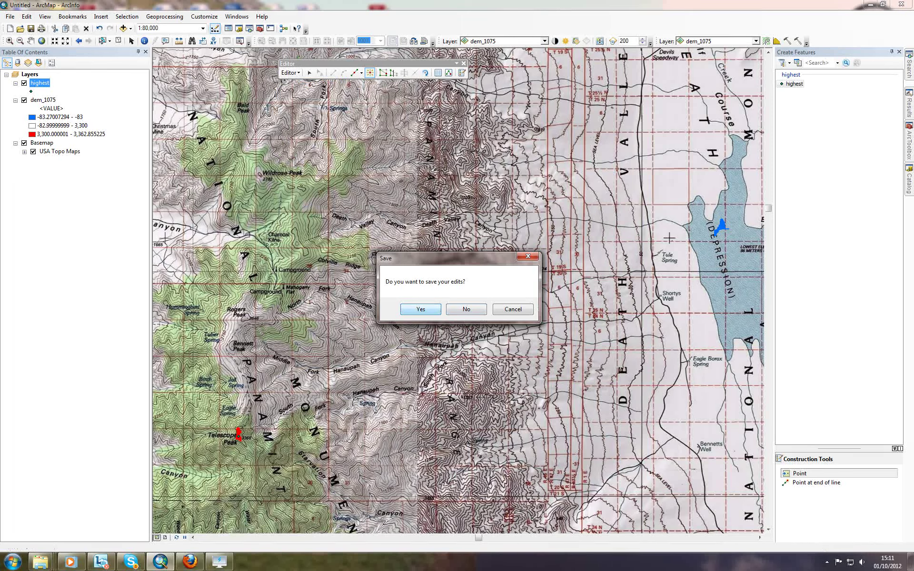
key("Return")
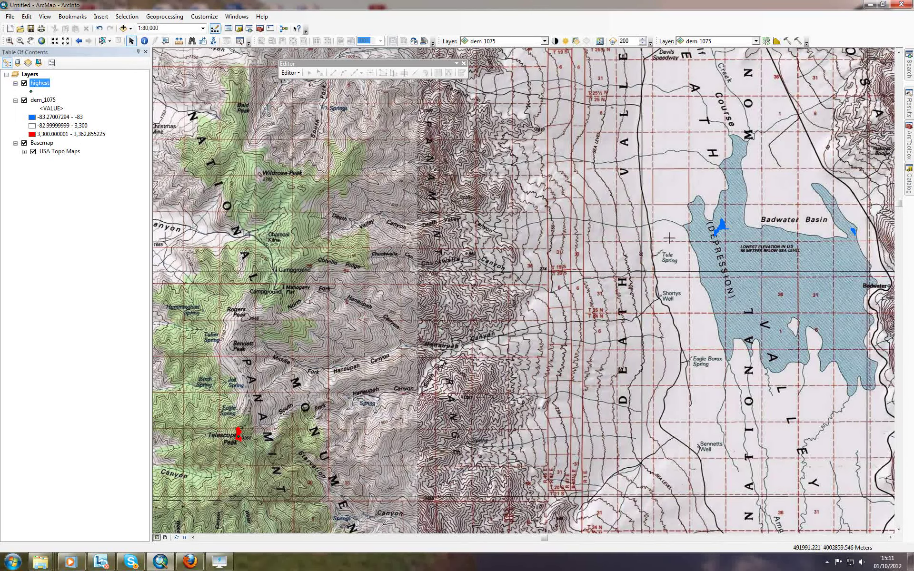
Step: Begin another new point shapefile named lowest in the Geog1075_prac2 folder
left_click(909, 180)
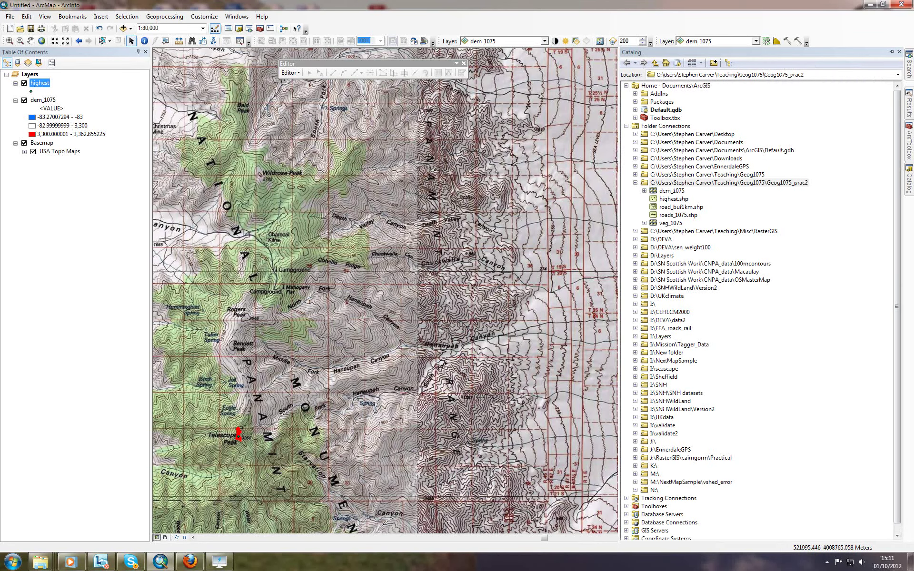
right_click(751, 183)
mouse_move(771, 243)
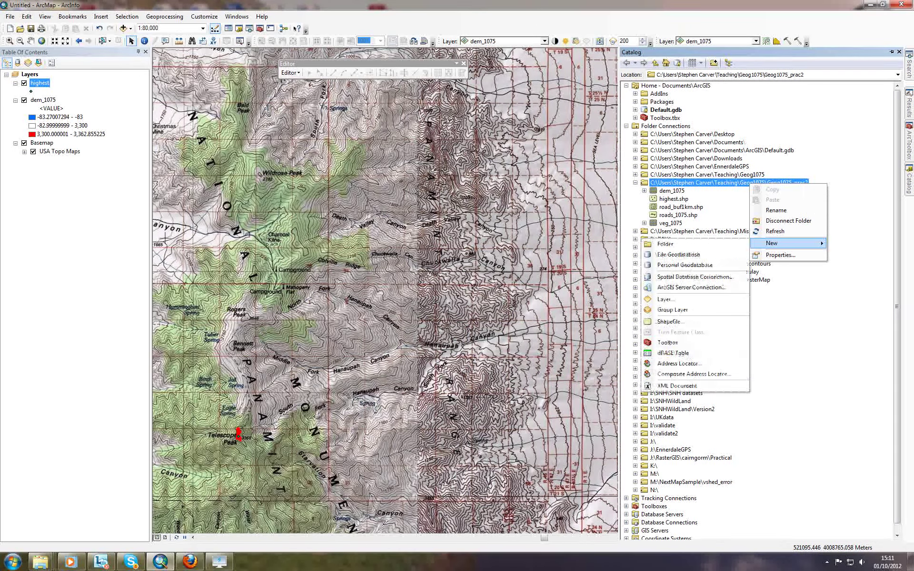
left_click(670, 322)
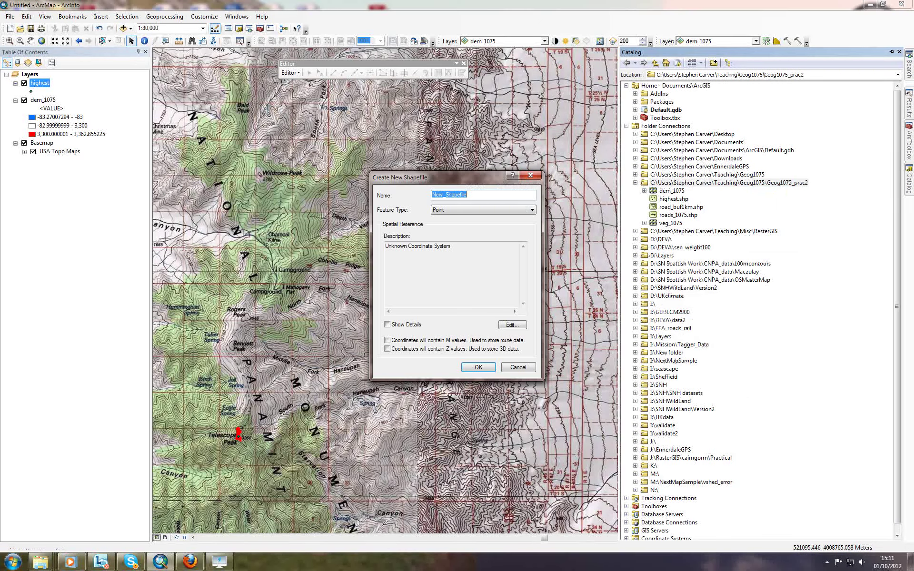
type("lowest")
Step: Import the coordinate system of dem_1075 for the lowest shapefile and create it
left_click(512, 325)
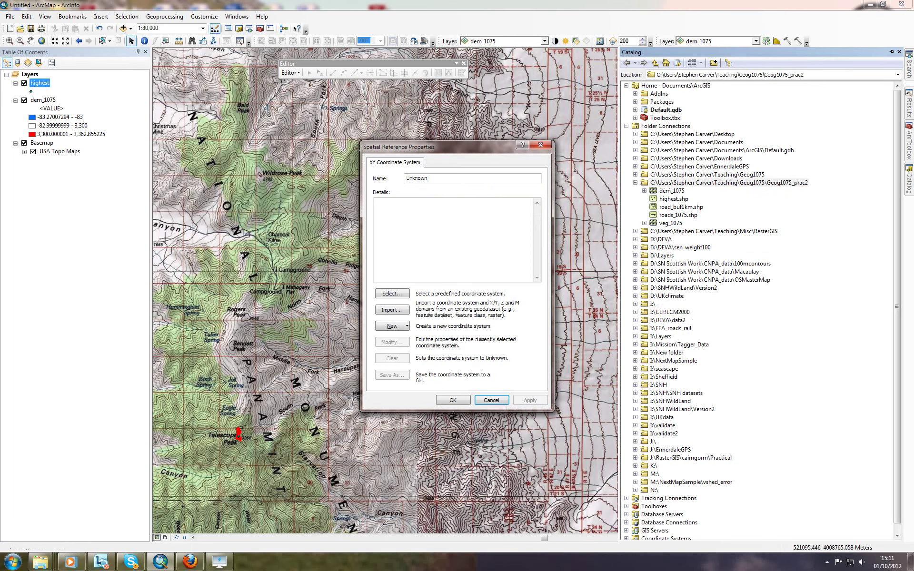
left_click(392, 310)
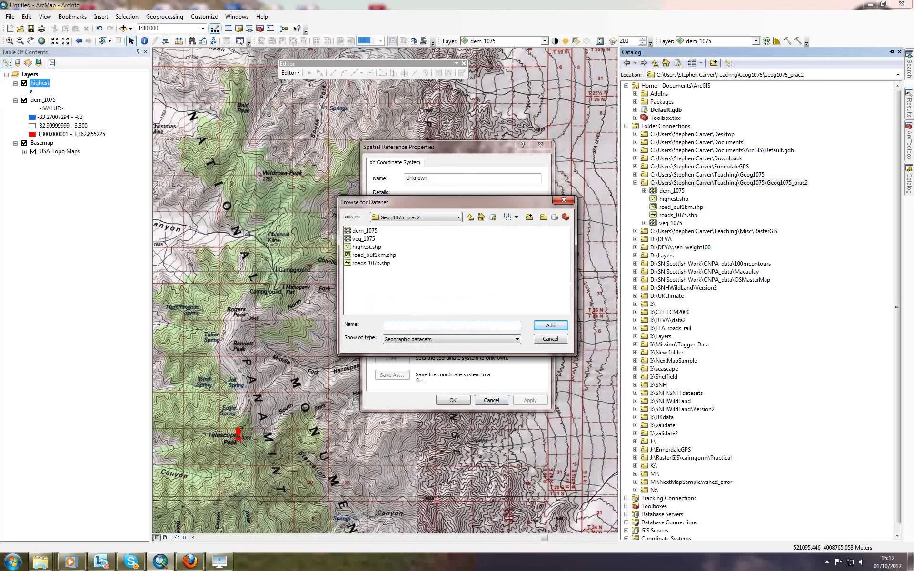
left_click(365, 230)
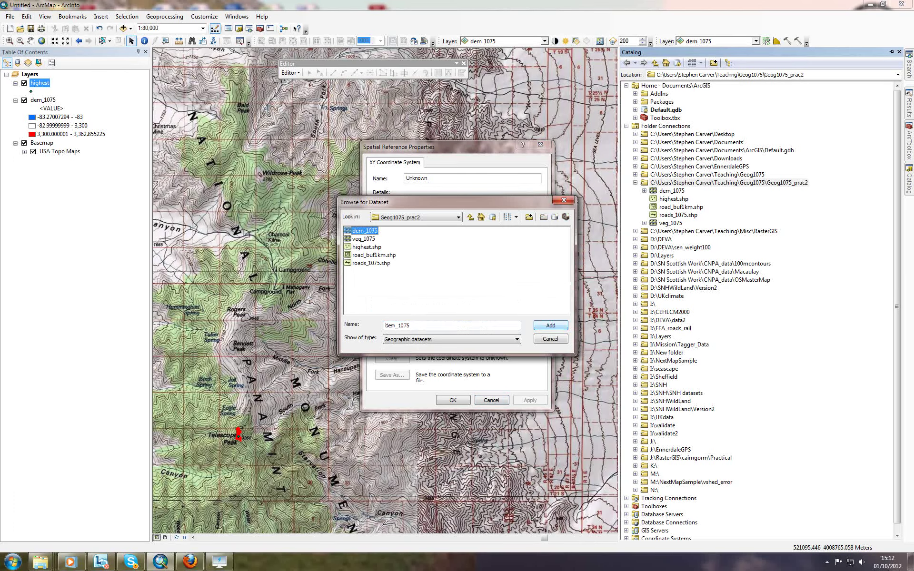
left_click(550, 325)
key("Return")
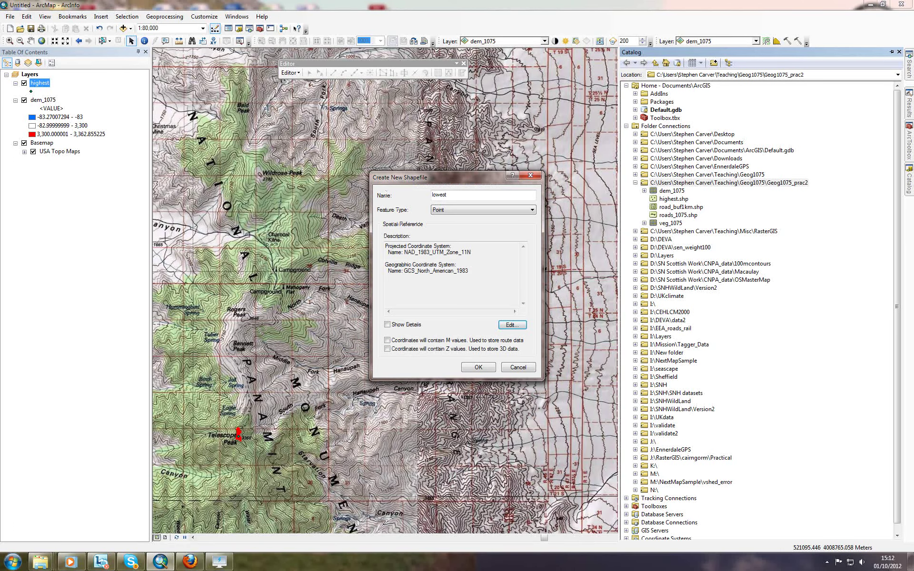
key("Return")
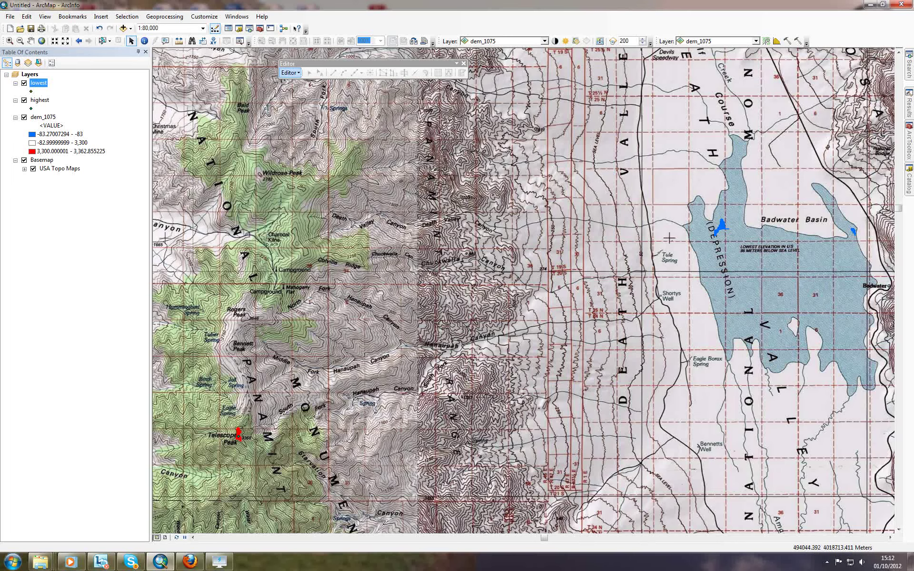
Step: Start a new edit session for the point layers
left_click(290, 72)
left_click(305, 81)
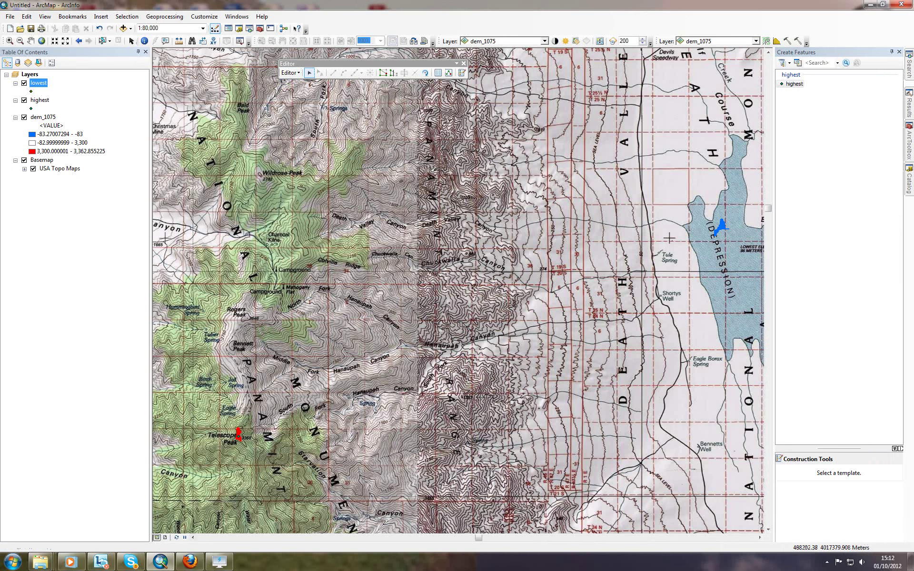
left_click(794, 84)
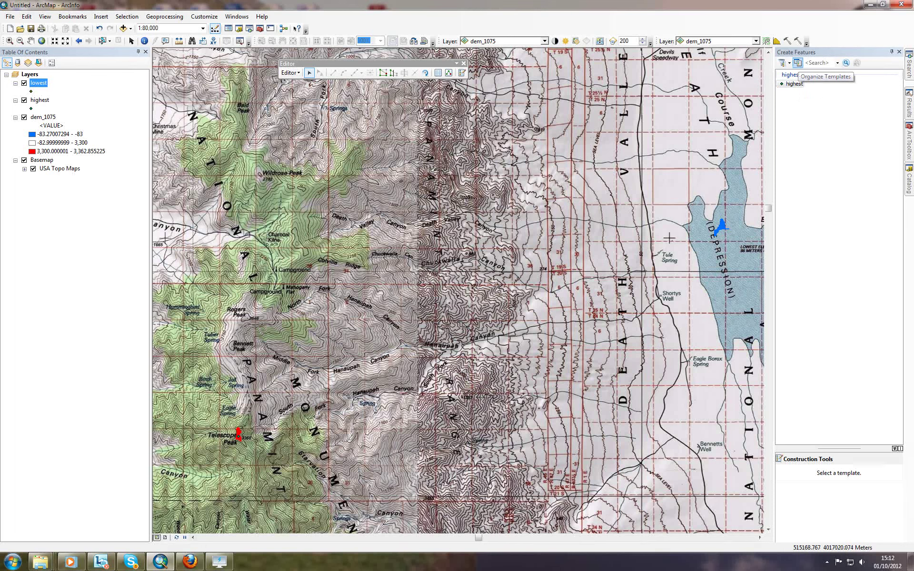
left_click(798, 63)
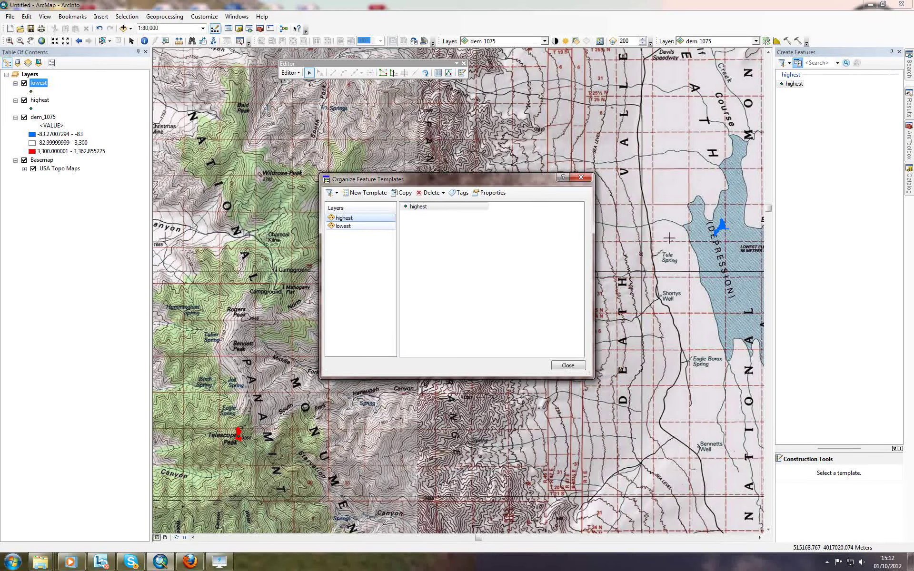
left_click(343, 226)
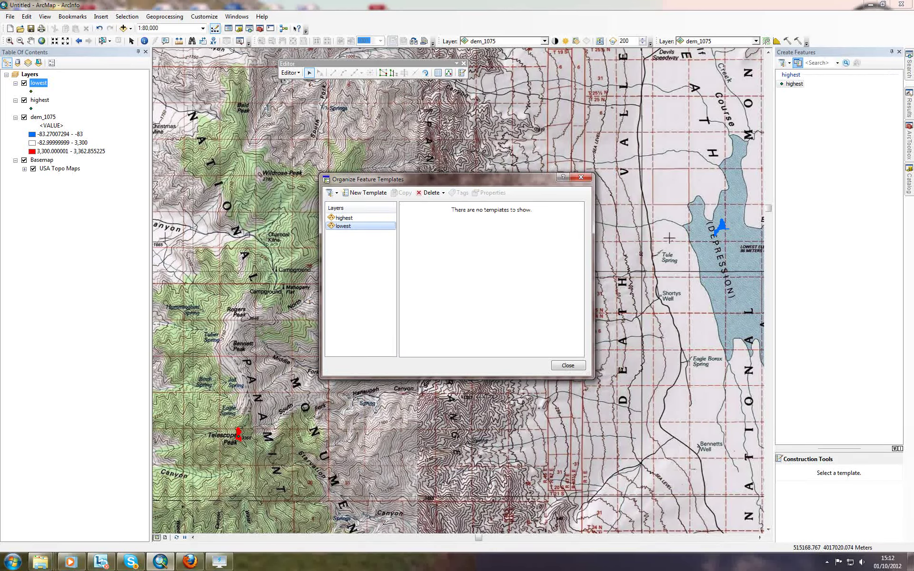
left_click(568, 365)
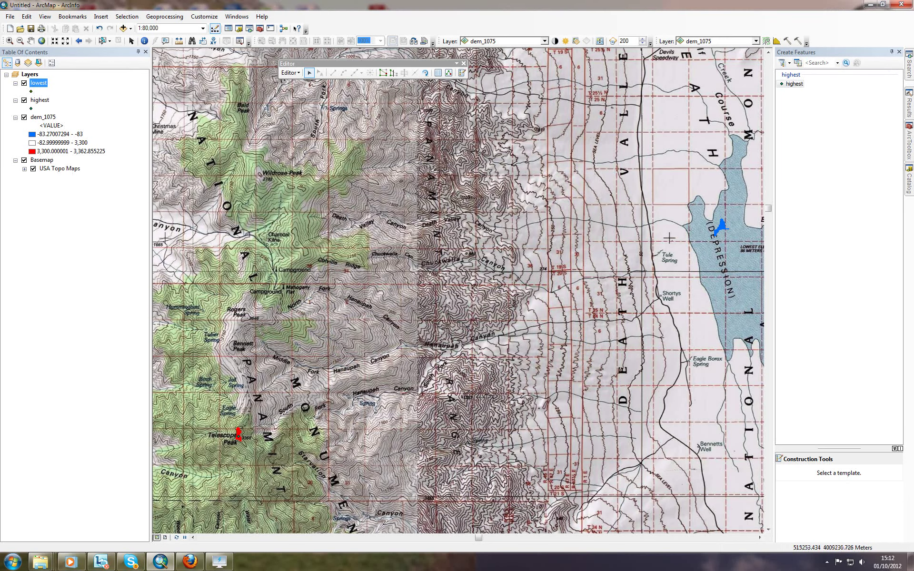
Step: Create a new feature template for the lowest layer
left_click(798, 63)
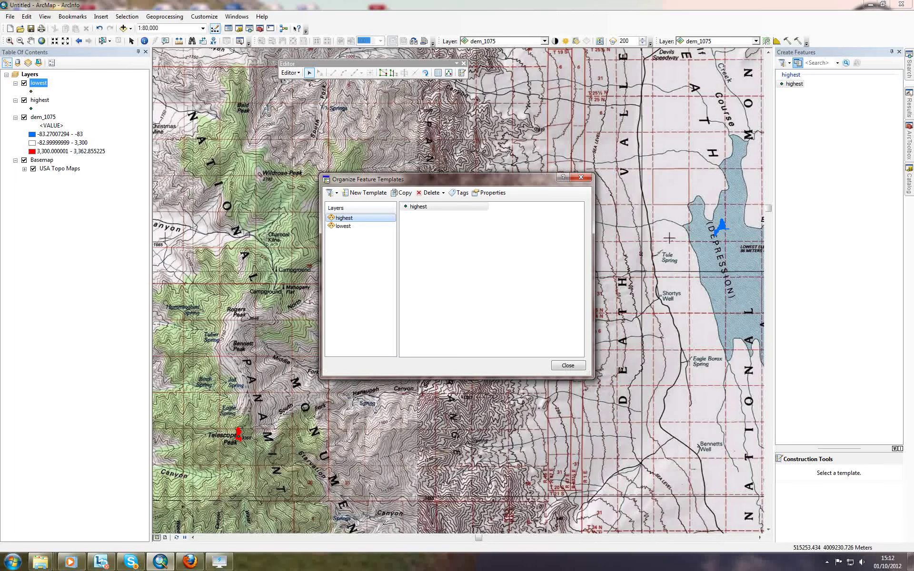
left_click(343, 226)
left_click(365, 193)
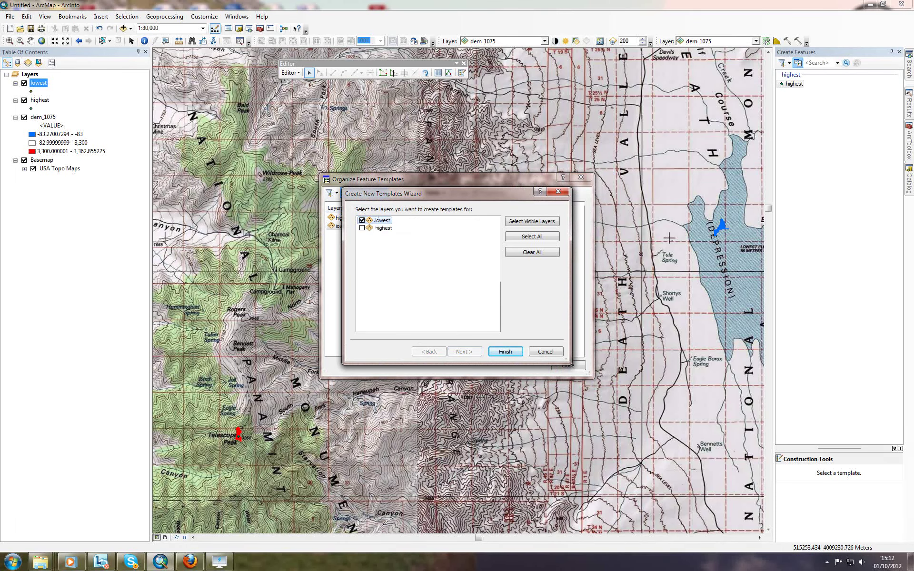
key("Return")
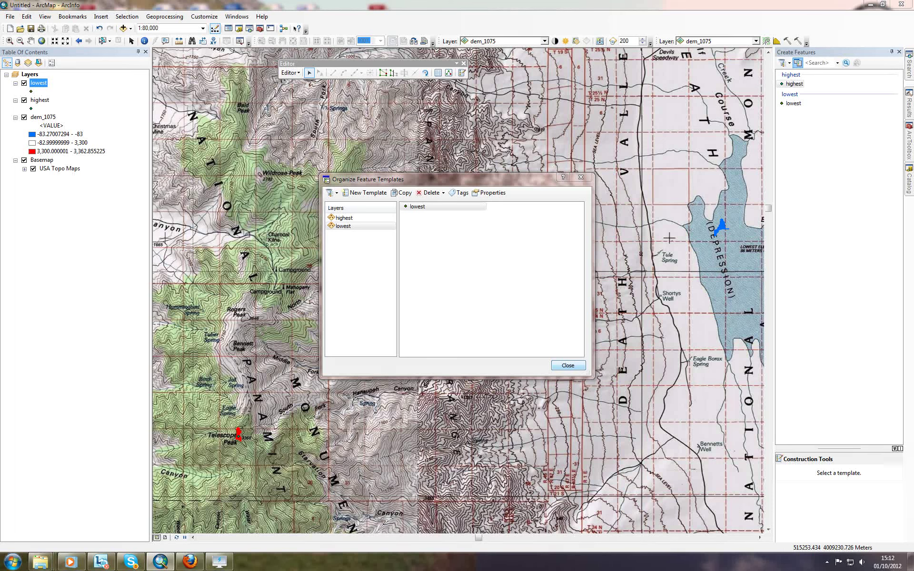
Step: Place a lowest point on the larger blue elevation patch west of Badwater Basin, then stop editing and save the edits
left_click(568, 366)
left_click(794, 103)
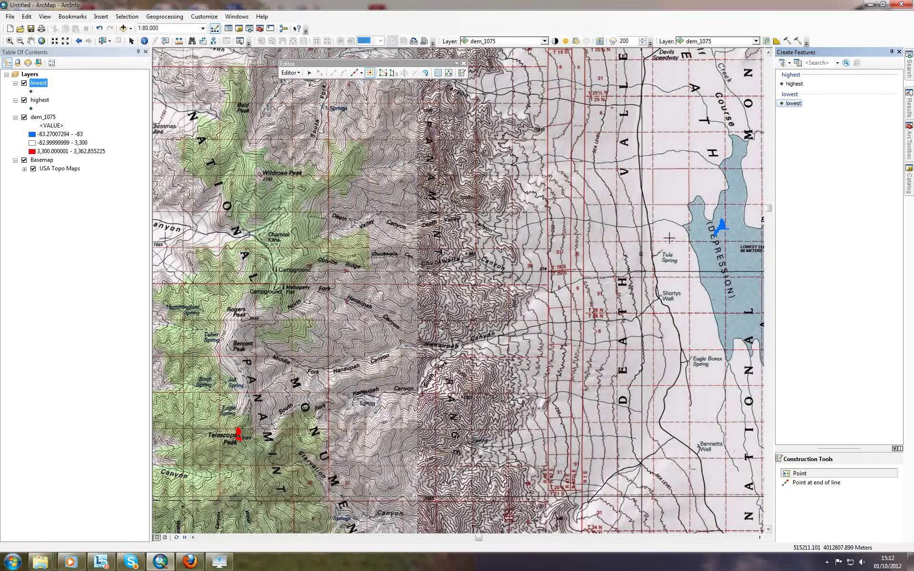
left_click(722, 227)
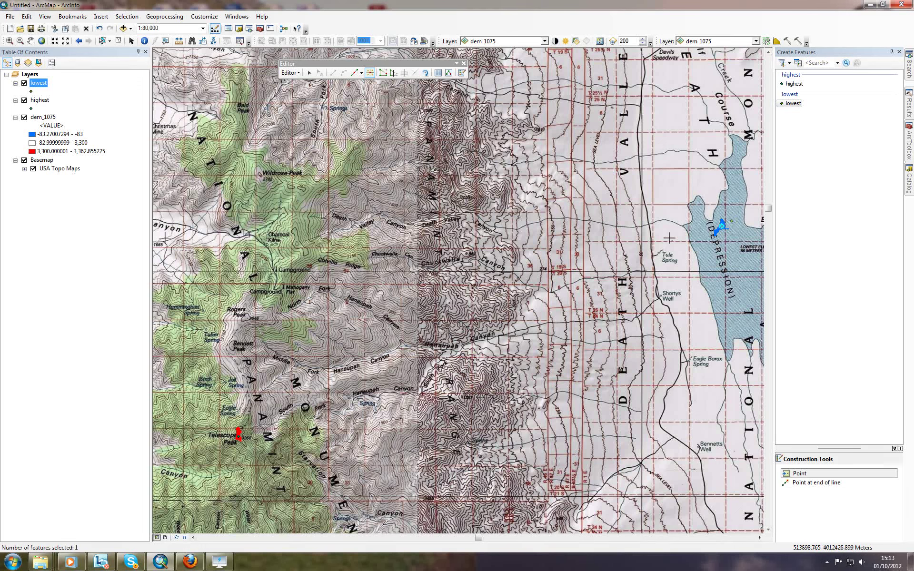
left_click(289, 72)
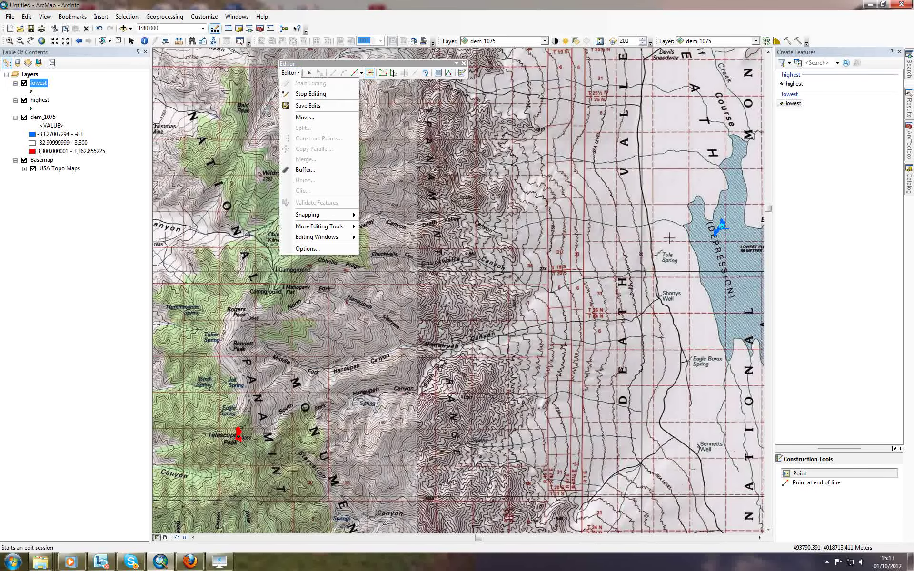
left_click(311, 93)
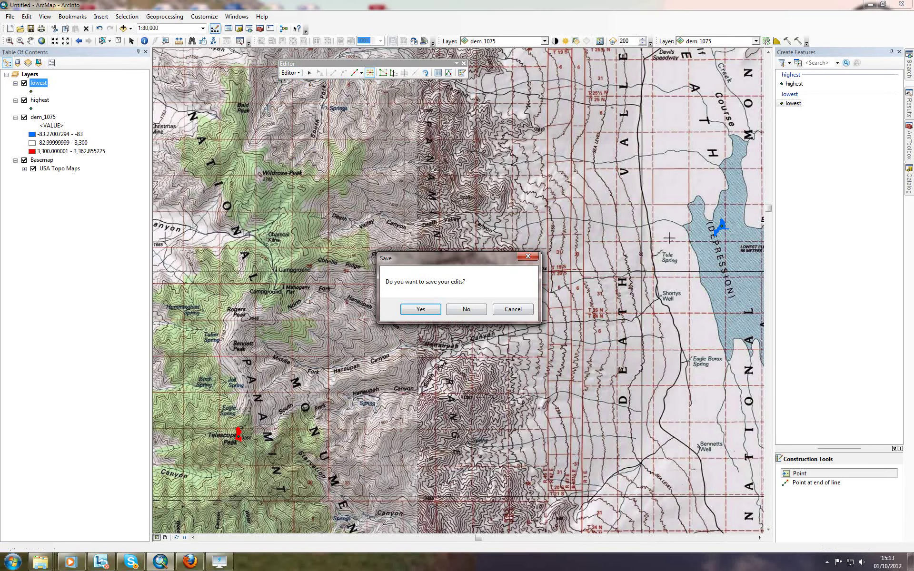
left_click(421, 309)
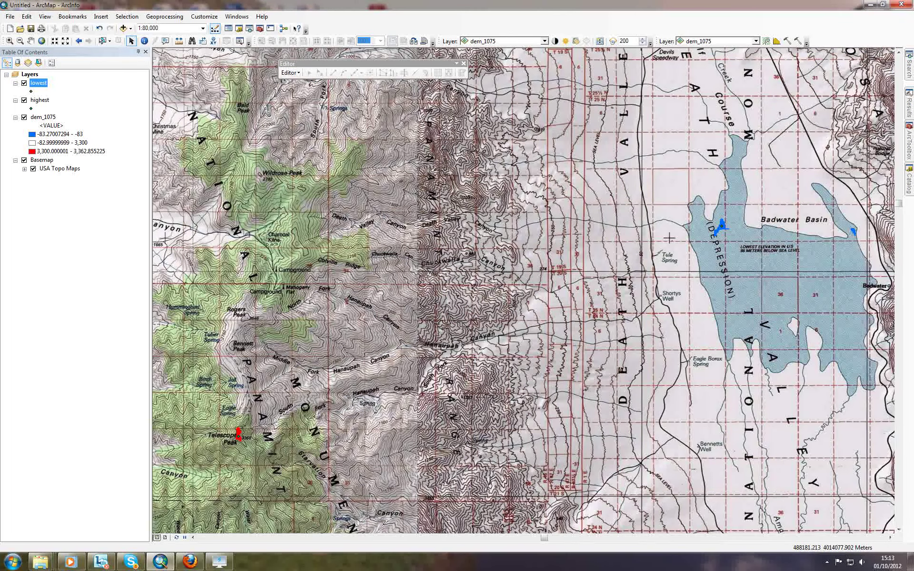
Step: Set the highest layer's symbol to Circle 2 and the lowest layer's symbol to Triangle 2
left_click(37, 108)
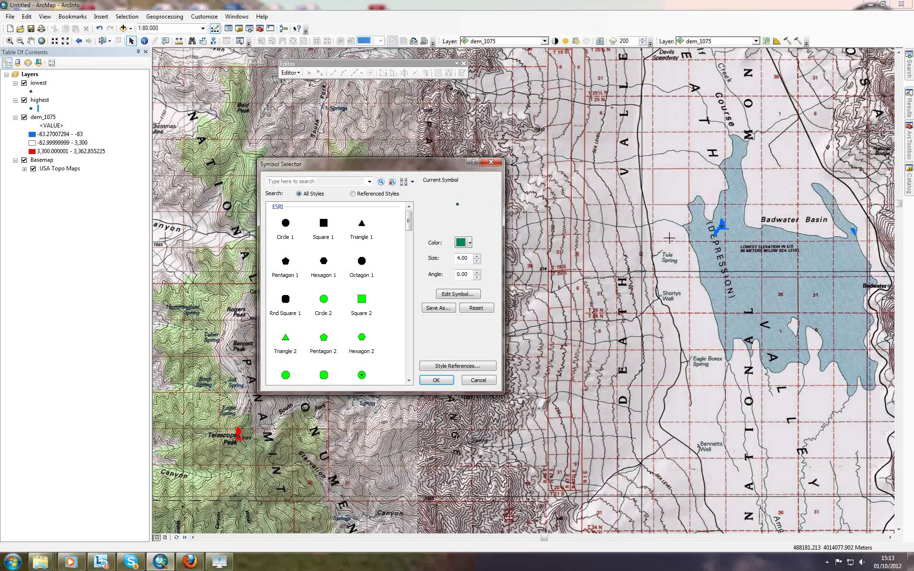
left_click(324, 299)
left_click(436, 380)
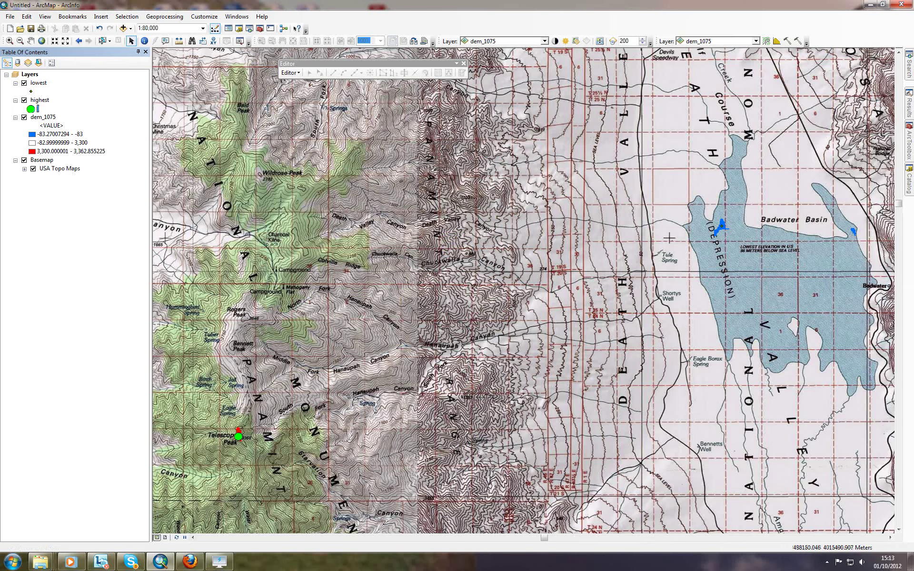
left_click(31, 91)
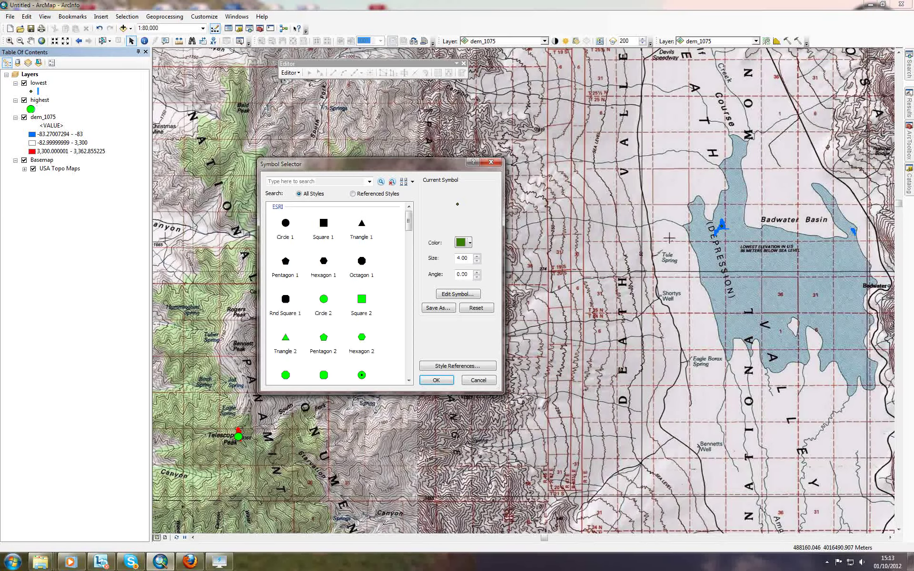
left_click(285, 340)
left_click(436, 380)
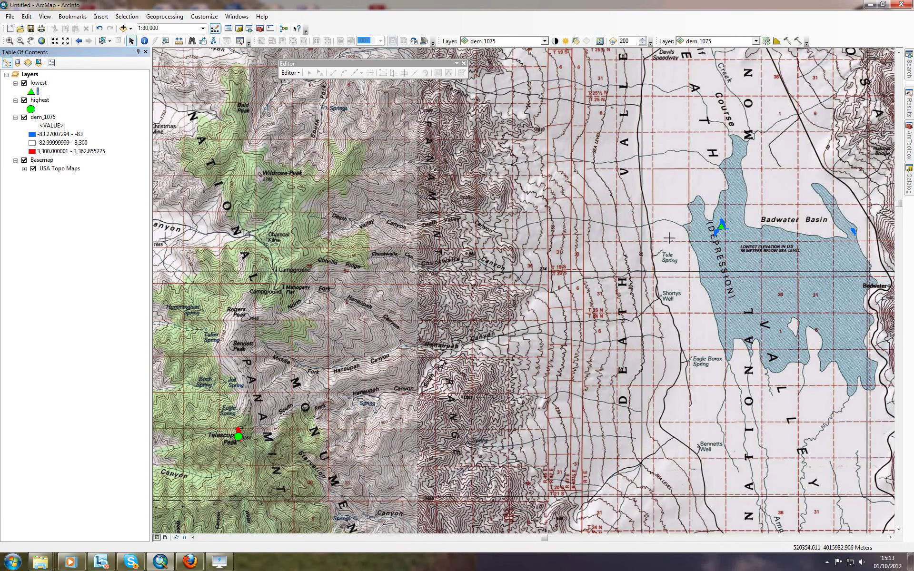
Step: Start the Buffer tool with lowest as input features and lowest_buf10km in the Geog1075_prac2 folder as output
left_click(909, 141)
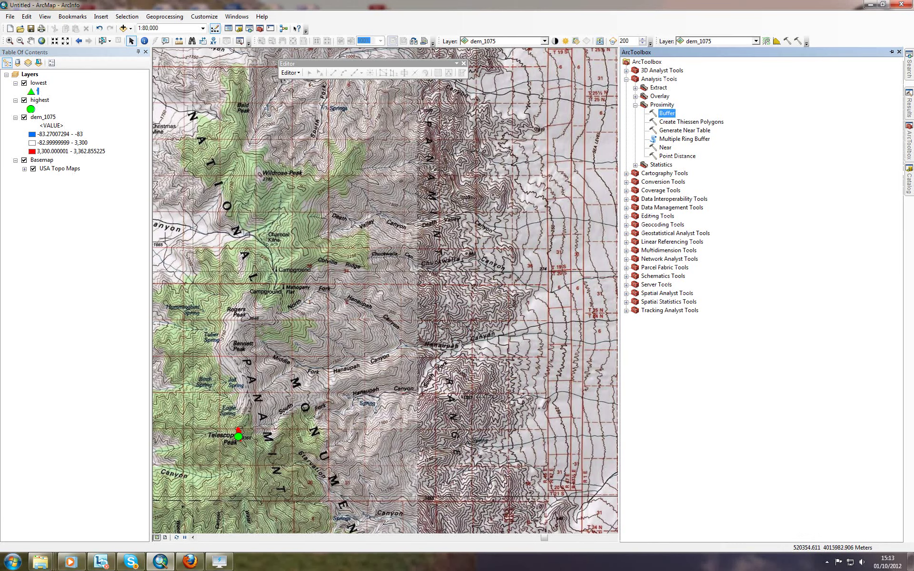
double_click(667, 113)
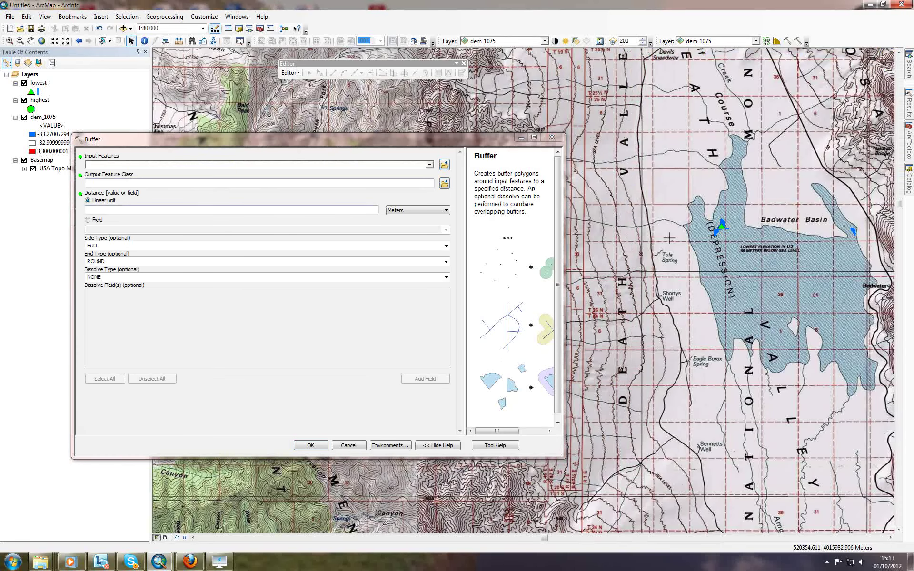
left_click(429, 165)
left_click(114, 174)
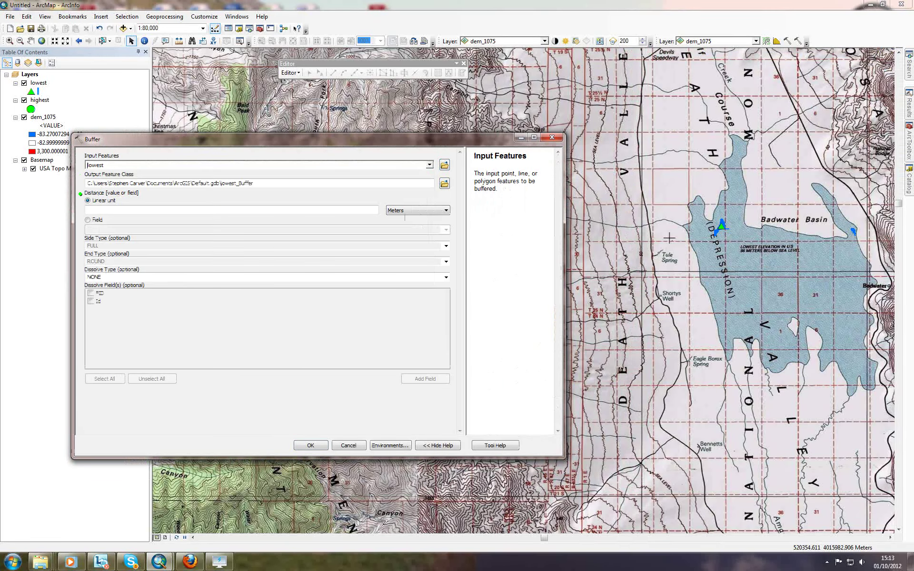
left_click(444, 183)
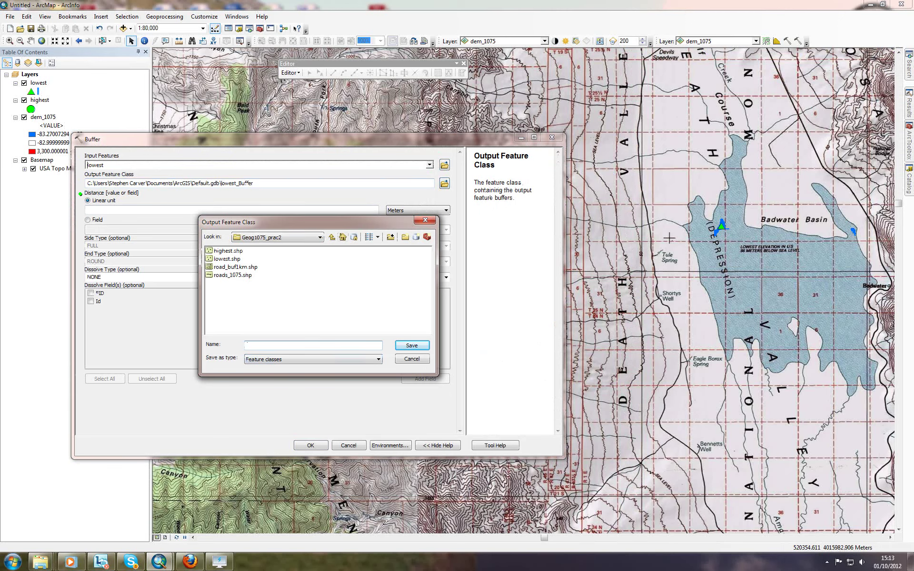
type("lowest_buf10km")
key("Return")
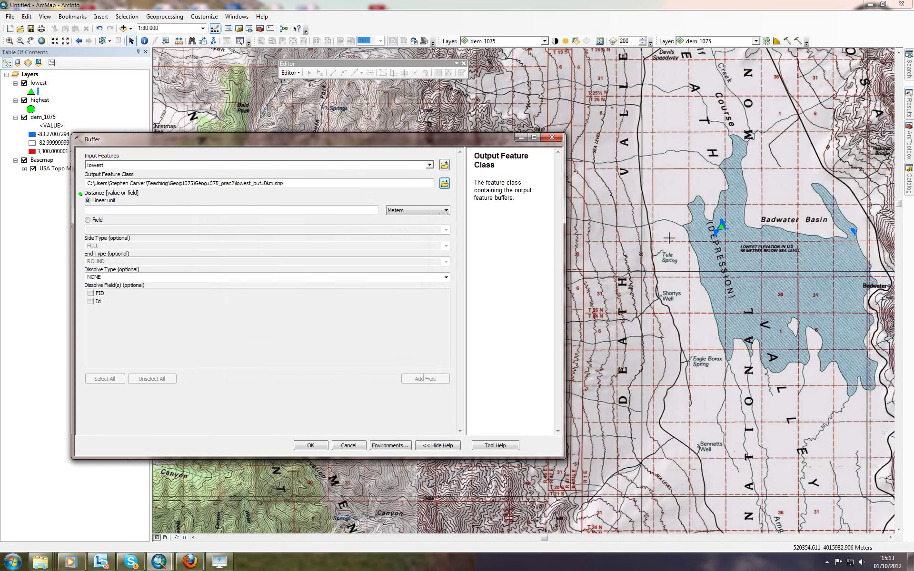
Step: Set the buffer distance to 10000 meters and the dissolve type to ALL, and run the buffer
left_click(376, 210)
type("10000")
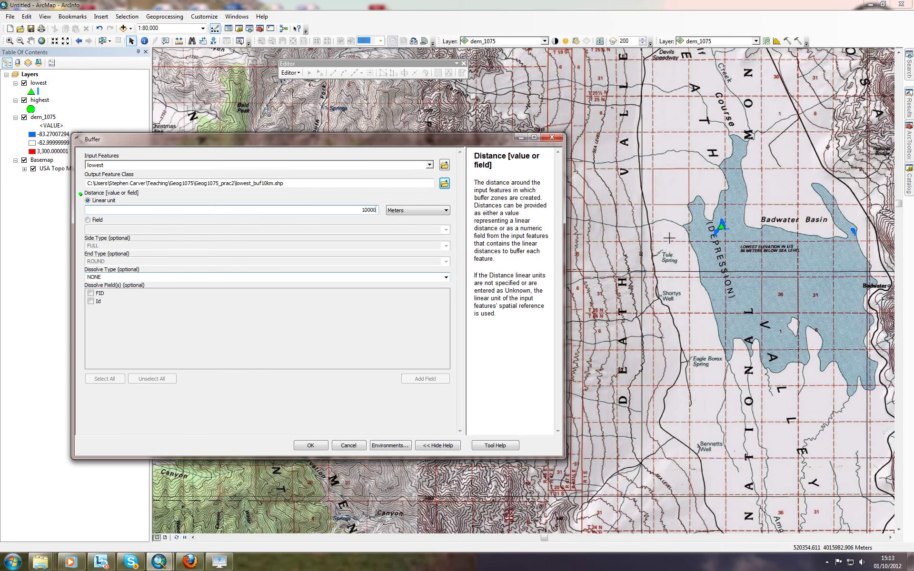
left_click(101, 277)
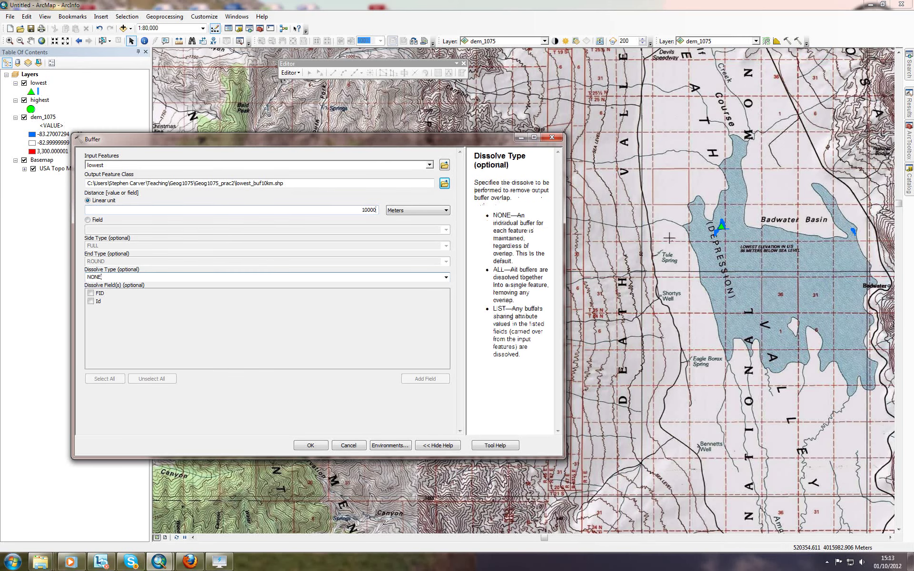
left_click(101, 277)
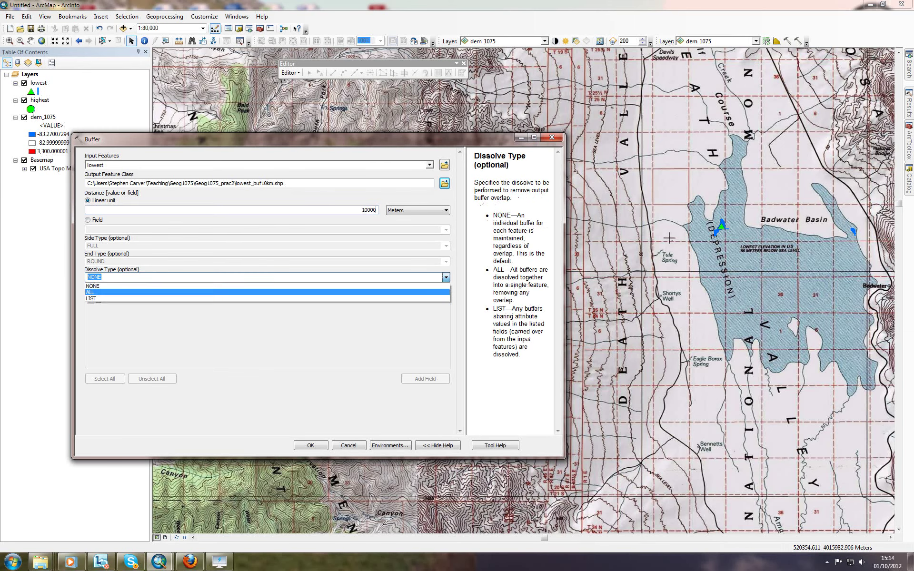
left_click(101, 293)
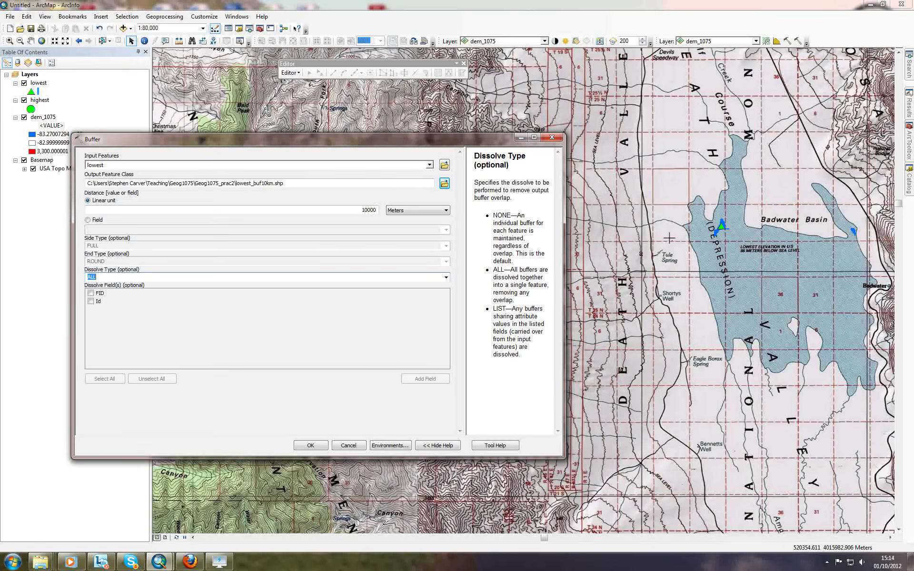
key("Return")
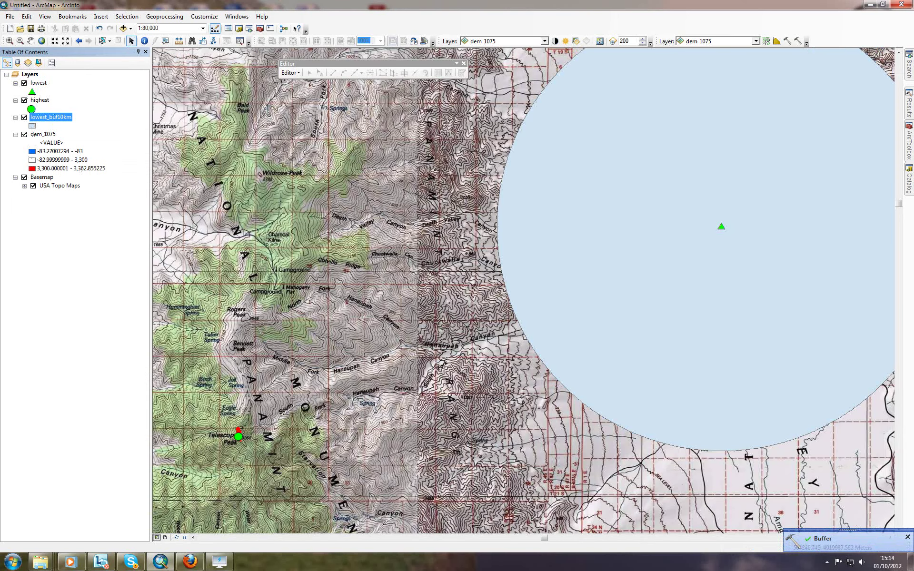
Step: Zoom the map to the full extent of the lowest_buf10km layer
right_click(39, 118)
left_click(52, 168)
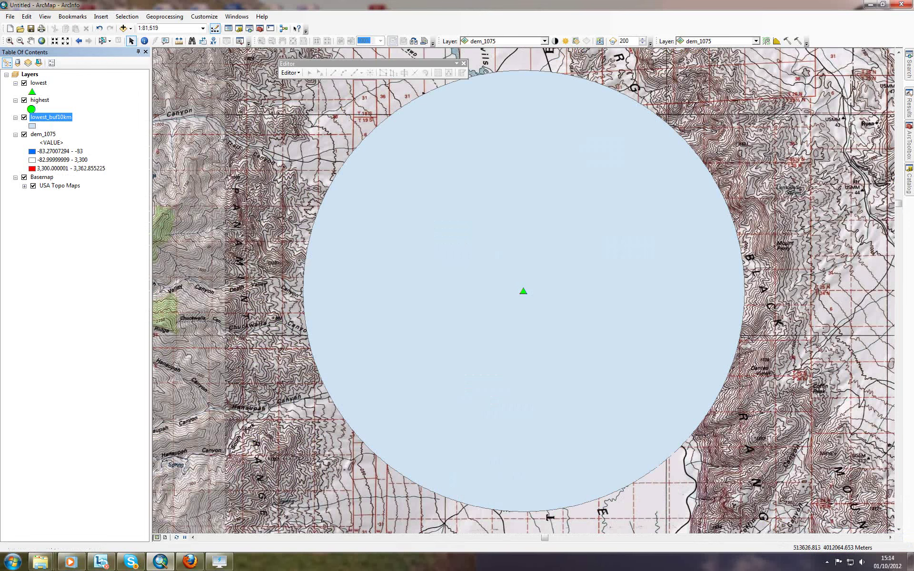
left_click(219, 562)
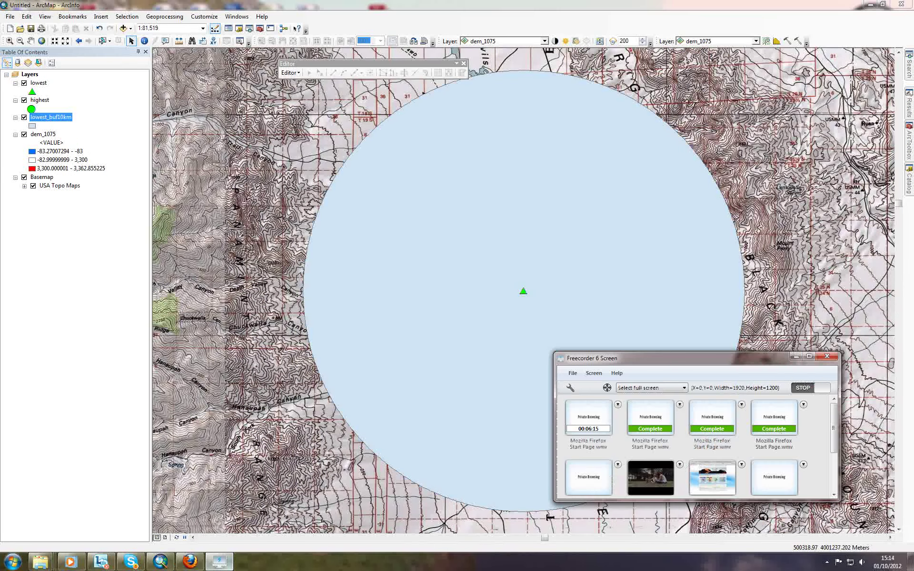